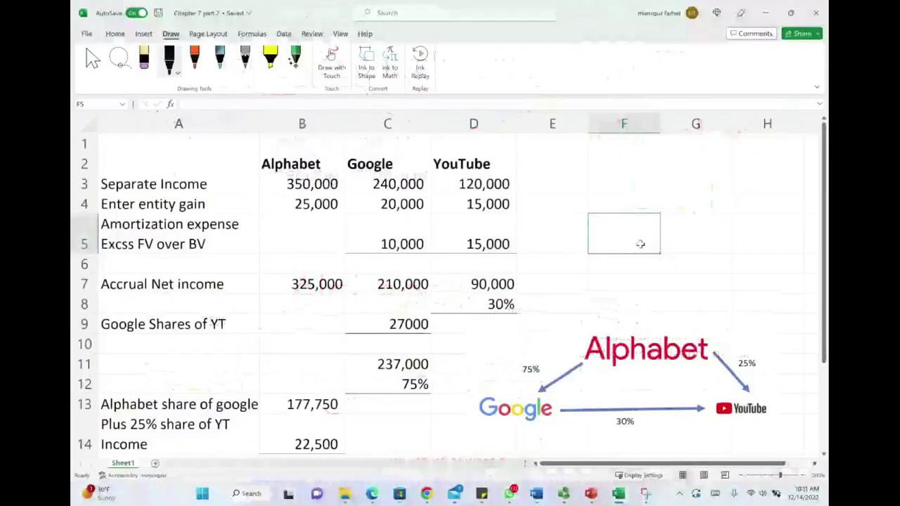
- Try ink marks on the Alphabet, Google and YouTube headers and the ownership diagram, then undo them
{"action": "left_click_drag", "start_coordinate": [262, 171], "coordinate": [496, 171]}
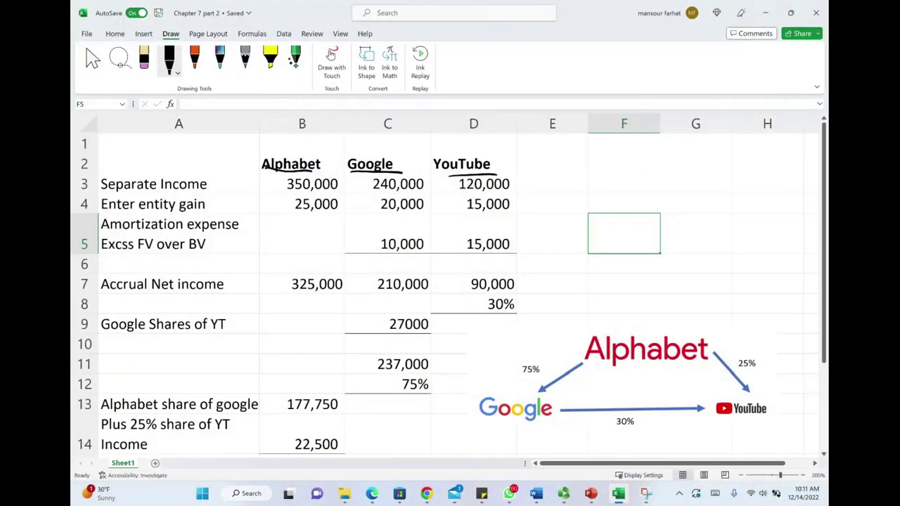
{"action": "left_click_drag", "start_coordinate": [406, 166], "coordinate": [265, 169]}
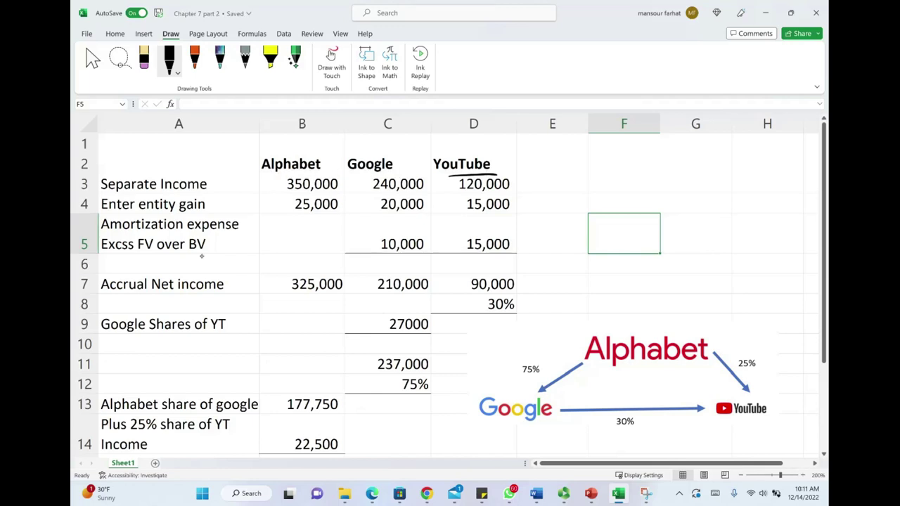
{"action": "left_click_drag", "start_coordinate": [541, 353], "coordinate": [553, 357]}
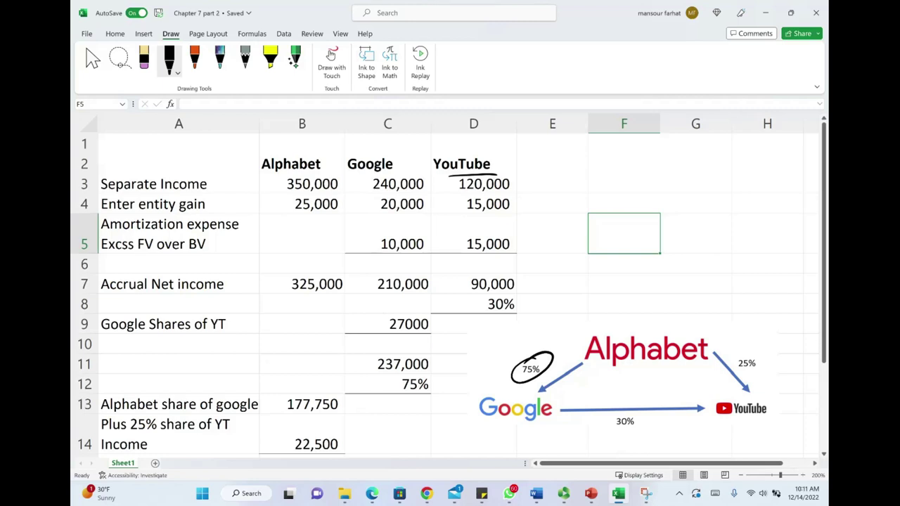
{"action": "left_click_drag", "start_coordinate": [484, 161], "coordinate": [542, 175]}
{"action": "mouse_move", "coordinate": [633, 325]}
{"action": "left_mouse_down"}
{"action": "mouse_move", "coordinate": [572, 364]}
{"action": "mouse_move", "coordinate": [638, 318]}
{"action": "mouse_move", "coordinate": [633, 326]}
{"action": "left_mouse_up"}
{"action": "mouse_move", "coordinate": [526, 392]}
{"action": "left_mouse_down"}
{"action": "mouse_move", "coordinate": [520, 430]}
{"action": "mouse_move", "coordinate": [524, 393]}
{"action": "mouse_move", "coordinate": [653, 437]}
{"action": "mouse_move", "coordinate": [713, 430]}
{"action": "left_mouse_up"}
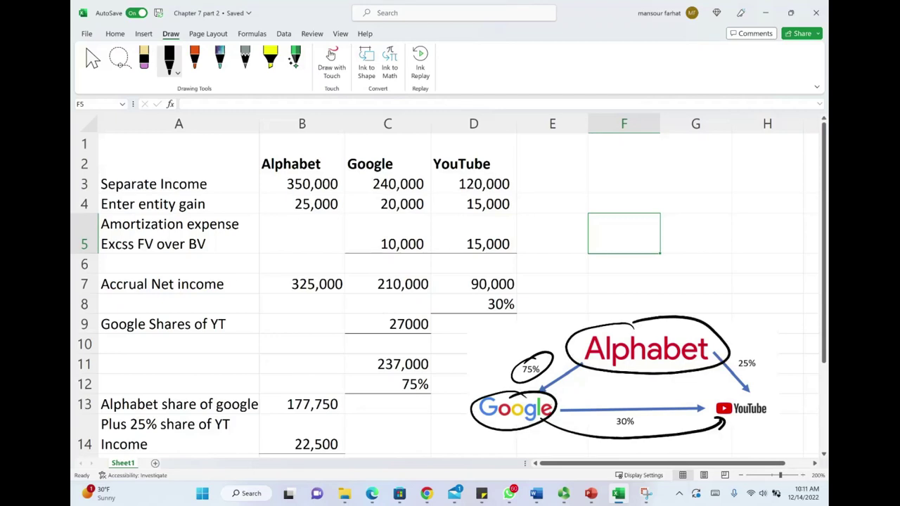
{"action": "key", "text": "ctrl+z"}
{"action": "key", "text": "ctrl+z"}
{"action": "key", "text": "ctrl+z"}
{"action": "key", "text": "ctrl+z"}
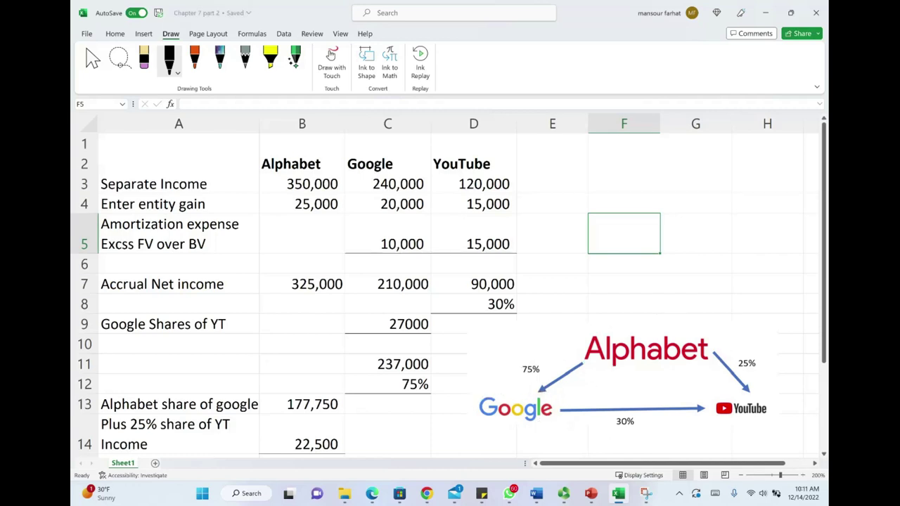
- Circle, then remove, the separate income, entity gain and amortization figures in each company's column
{"action": "mouse_move", "coordinate": [310, 171]}
{"action": "left_mouse_down"}
{"action": "mouse_move", "coordinate": [331, 191]}
{"action": "mouse_move", "coordinate": [302, 170]}
{"action": "left_mouse_up"}
{"action": "left_click_drag", "start_coordinate": [364, 180], "coordinate": [401, 172]}
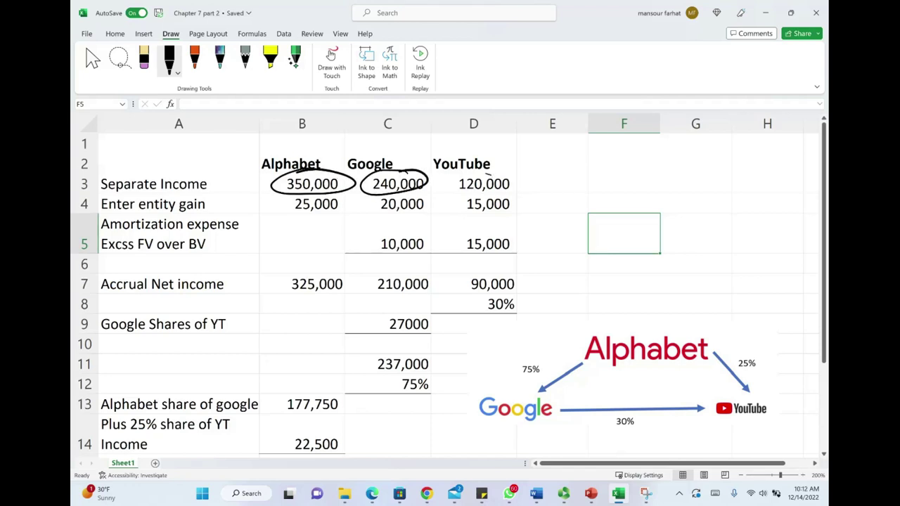
{"action": "mouse_move", "coordinate": [485, 171]}
{"action": "left_mouse_down"}
{"action": "mouse_move", "coordinate": [517, 175]}
{"action": "mouse_move", "coordinate": [461, 175]}
{"action": "left_mouse_up"}
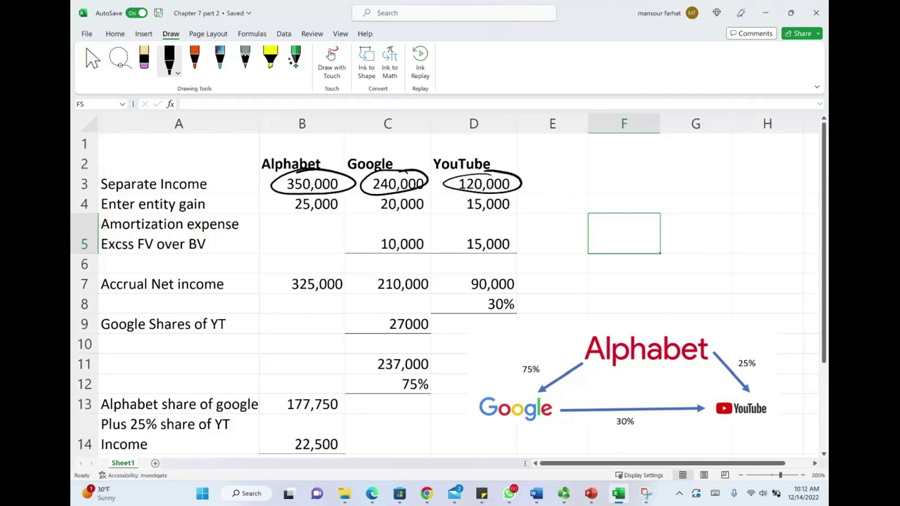
{"action": "key", "text": "ctrl+z"}
{"action": "key", "text": "ctrl+z"}
{"action": "key", "text": "ctrl+z"}
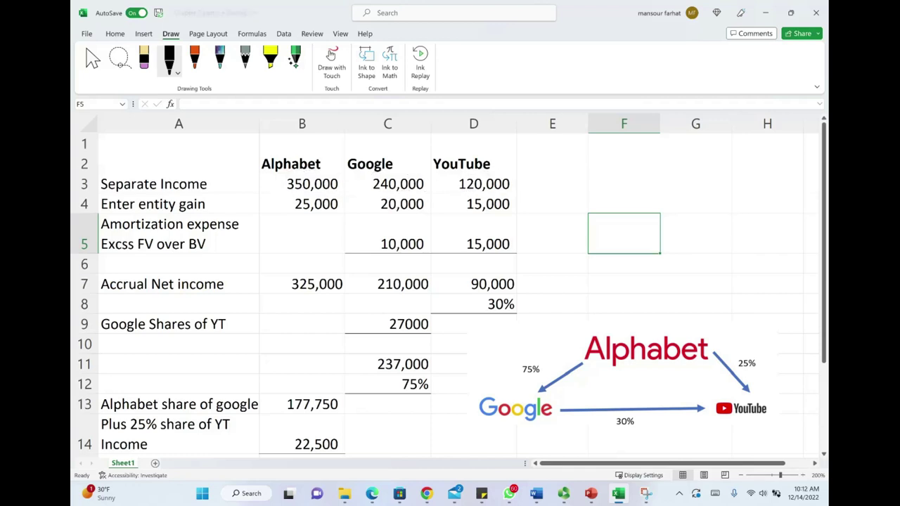
{"action": "mouse_move", "coordinate": [326, 189]}
{"action": "left_mouse_down"}
{"action": "mouse_move", "coordinate": [283, 202]}
{"action": "mouse_move", "coordinate": [336, 188]}
{"action": "left_mouse_up"}
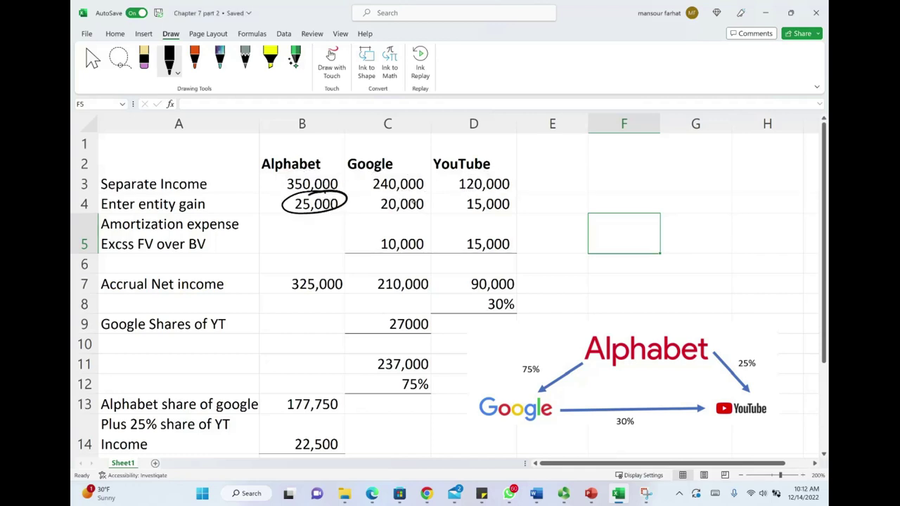
{"action": "left_click_drag", "start_coordinate": [409, 191], "coordinate": [395, 194]}
{"action": "left_click_drag", "start_coordinate": [501, 190], "coordinate": [498, 193]}
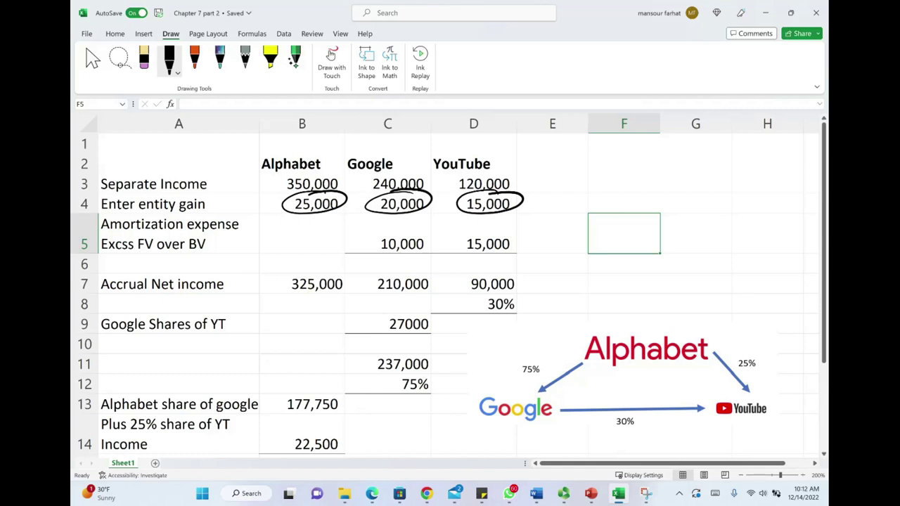
{"action": "key", "text": "ctrl+z"}
{"action": "key", "text": "ctrl+z"}
{"action": "key", "text": "ctrl+z"}
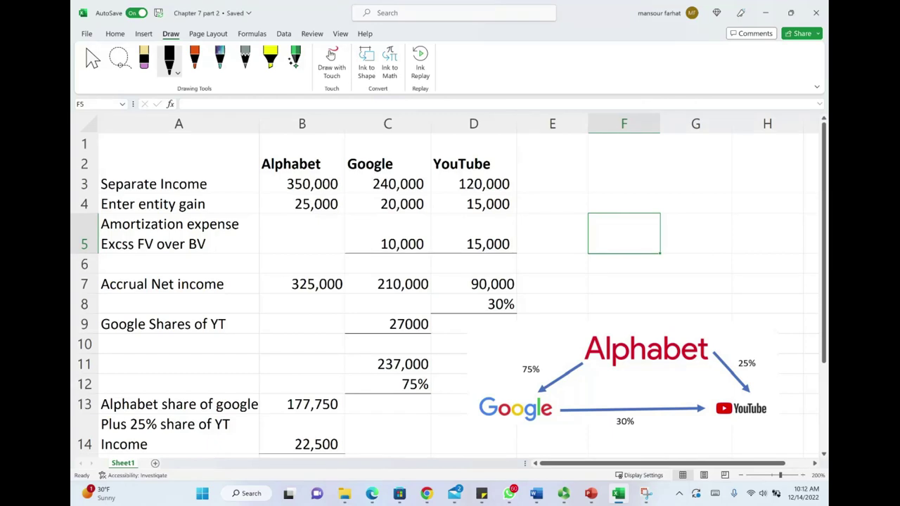
{"action": "mouse_move", "coordinate": [502, 230]}
{"action": "left_mouse_down"}
{"action": "mouse_move", "coordinate": [492, 229]}
{"action": "mouse_move", "coordinate": [522, 236]}
{"action": "mouse_move", "coordinate": [492, 226]}
{"action": "left_mouse_up"}
{"action": "mouse_move", "coordinate": [434, 239]}
{"action": "left_mouse_down"}
{"action": "mouse_move", "coordinate": [411, 233]}
{"action": "mouse_move", "coordinate": [440, 237]}
{"action": "left_mouse_up"}
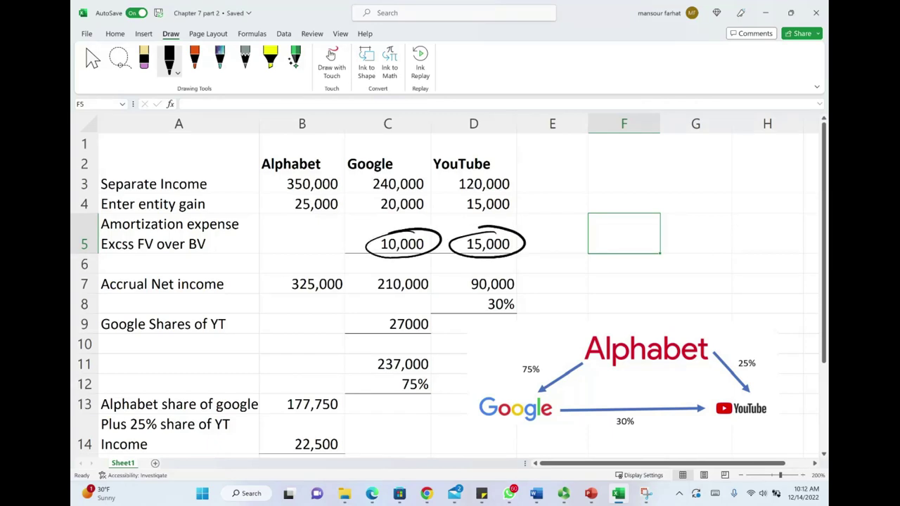
{"action": "key", "text": "Escape"}
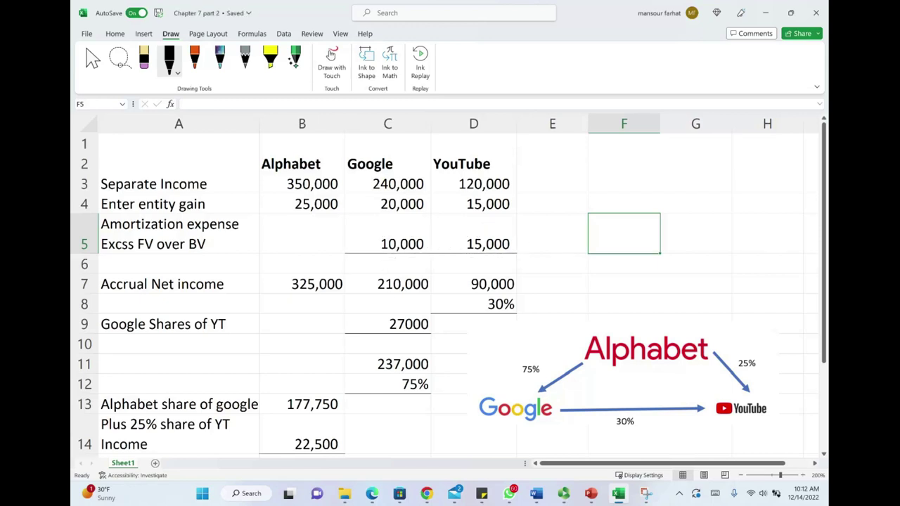
- Circle the YouTube logo and tick YouTube's 120,000, 15,000 and 15,000 amortization figures
{"action": "mouse_move", "coordinate": [746, 391]}
{"action": "left_mouse_down"}
{"action": "mouse_move", "coordinate": [783, 401]}
{"action": "mouse_move", "coordinate": [717, 396]}
{"action": "left_mouse_up"}
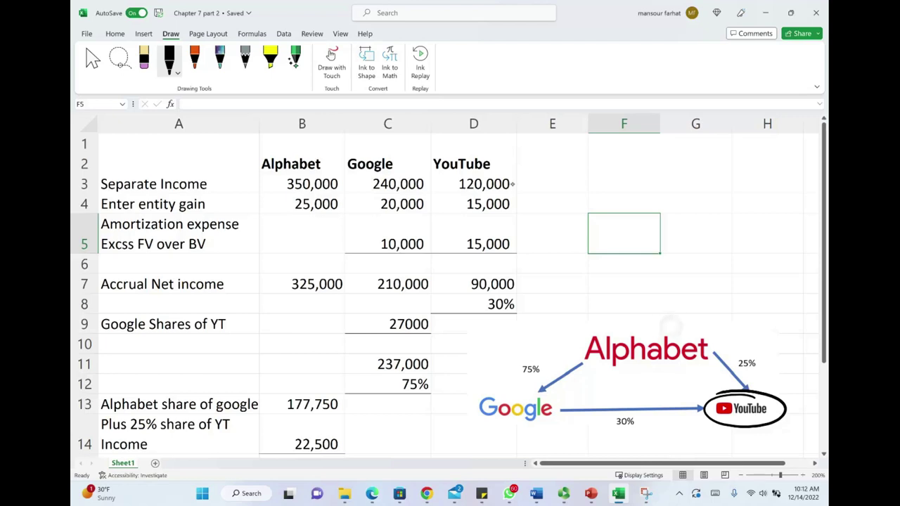
{"action": "mouse_move", "coordinate": [513, 184]}
{"action": "left_mouse_down"}
{"action": "mouse_move", "coordinate": [523, 180]}
{"action": "mouse_move", "coordinate": [525, 204]}
{"action": "left_mouse_up"}
{"action": "left_click_drag", "start_coordinate": [520, 246], "coordinate": [524, 245]}
{"action": "mouse_move", "coordinate": [495, 277]}
{"action": "left_mouse_down"}
{"action": "mouse_move", "coordinate": [473, 273]}
{"action": "mouse_move", "coordinate": [496, 270]}
{"action": "left_mouse_up"}
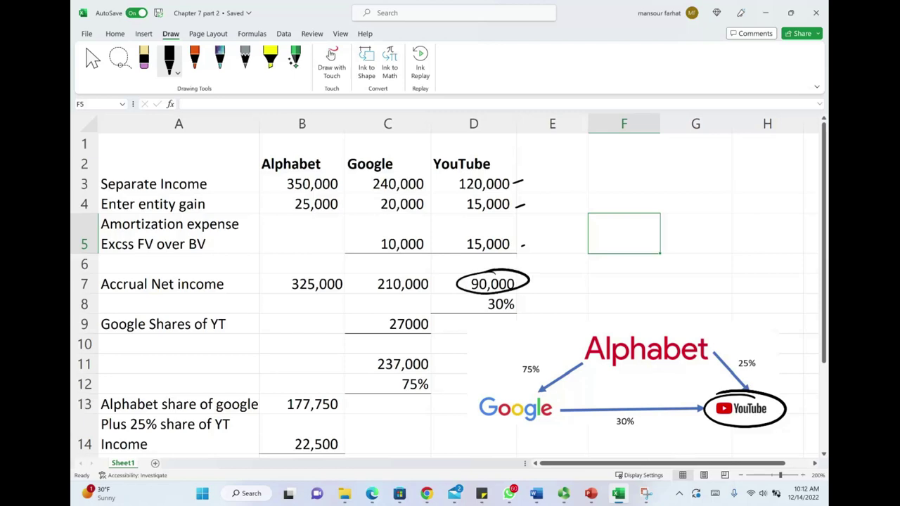
{"action": "key", "text": "ctrl+z"}
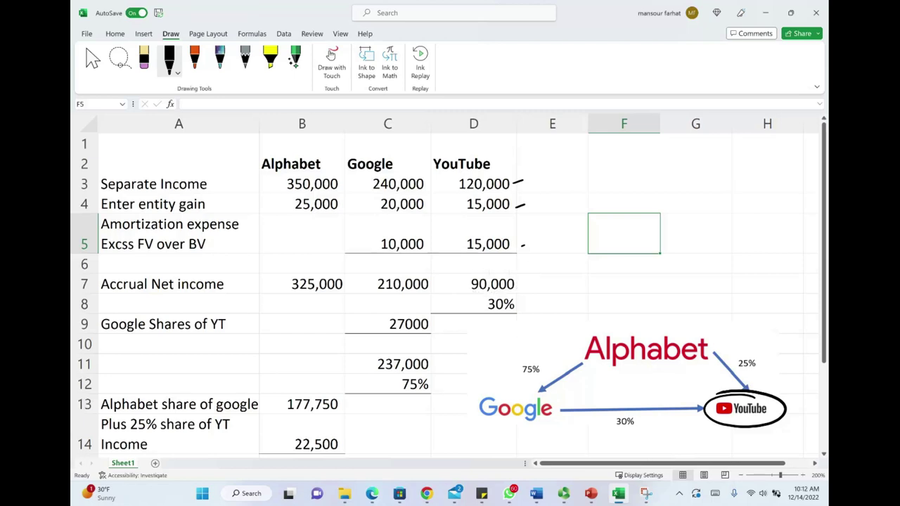
- Write YouTube's 90,000 net income beneath its logo and link the circled 30% to it
{"action": "mouse_move", "coordinate": [729, 432]}
{"action": "left_mouse_down"}
{"action": "mouse_move", "coordinate": [736, 440]}
{"action": "mouse_move", "coordinate": [778, 433]}
{"action": "left_mouse_up"}
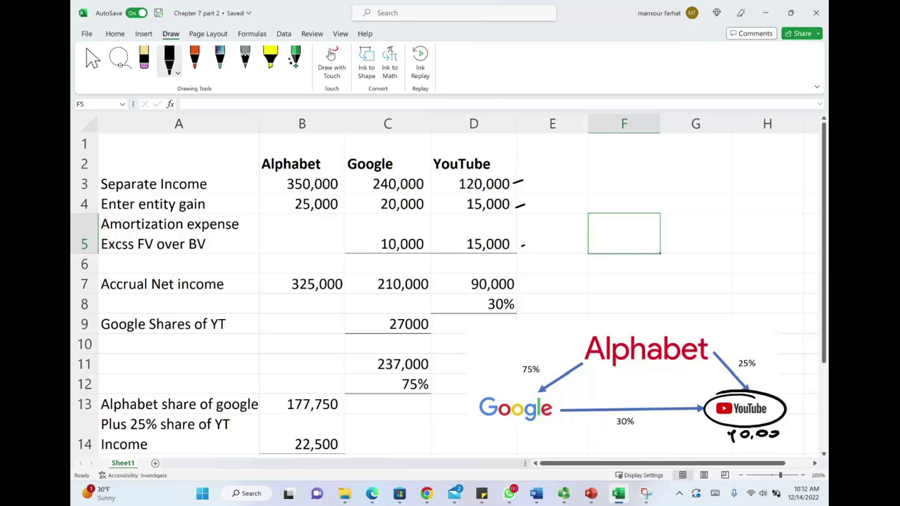
{"action": "mouse_move", "coordinate": [773, 395]}
{"action": "left_mouse_down"}
{"action": "mouse_move", "coordinate": [787, 364]}
{"action": "mouse_move", "coordinate": [808, 365]}
{"action": "left_mouse_up"}
{"action": "mouse_move", "coordinate": [505, 294]}
{"action": "left_mouse_down"}
{"action": "mouse_move", "coordinate": [485, 295]}
{"action": "mouse_move", "coordinate": [518, 309]}
{"action": "mouse_move", "coordinate": [527, 288]}
{"action": "mouse_move", "coordinate": [516, 281]}
{"action": "left_mouse_up"}
- Arrow 30% to 27000 and mark Google's column with minus, equals and plus signs toward 237,000
{"action": "mouse_move", "coordinate": [490, 314]}
{"action": "left_mouse_down"}
{"action": "mouse_move", "coordinate": [481, 325]}
{"action": "mouse_move", "coordinate": [444, 328]}
{"action": "left_mouse_up"}
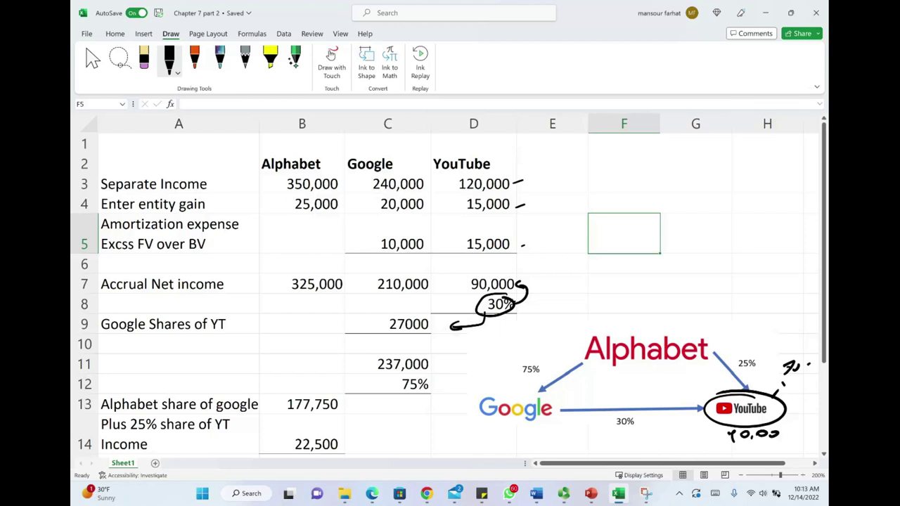
{"action": "left_click_drag", "start_coordinate": [377, 194], "coordinate": [422, 187]}
{"action": "left_click_drag", "start_coordinate": [364, 204], "coordinate": [380, 204]}
{"action": "left_click_drag", "start_coordinate": [359, 246], "coordinate": [369, 246]}
{"action": "left_click_drag", "start_coordinate": [364, 281], "coordinate": [373, 278]}
{"action": "key", "text": "ctrl+z"}
{"action": "left_click_drag", "start_coordinate": [362, 327], "coordinate": [383, 327]}
{"action": "left_click_drag", "start_coordinate": [374, 319], "coordinate": [374, 338]}
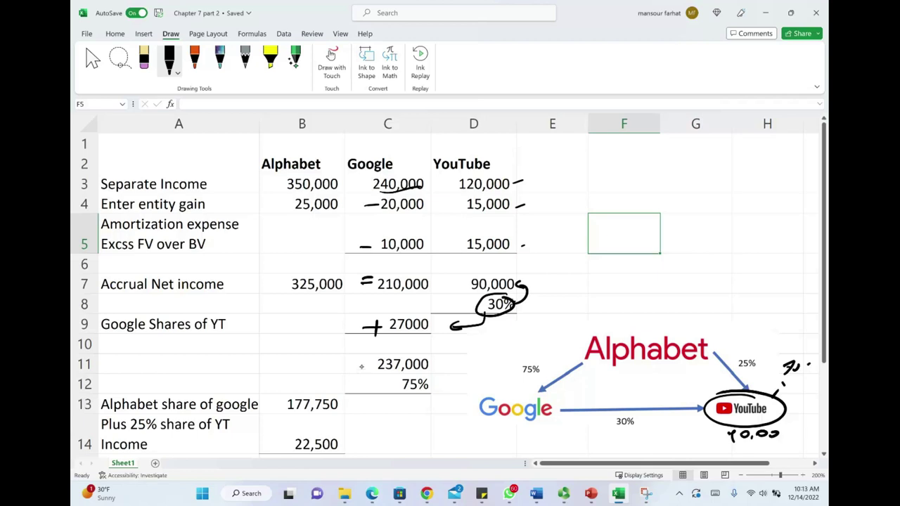
{"action": "mouse_move", "coordinate": [352, 367]}
{"action": "left_mouse_down"}
{"action": "mouse_move", "coordinate": [370, 367]}
{"action": "mouse_move", "coordinate": [363, 372]}
{"action": "left_mouse_up"}
- Circle the 75% stake, arrow it to Alphabet's 177,750 share, and note '25% NCI'
{"action": "left_click_drag", "start_coordinate": [534, 361], "coordinate": [582, 353]}
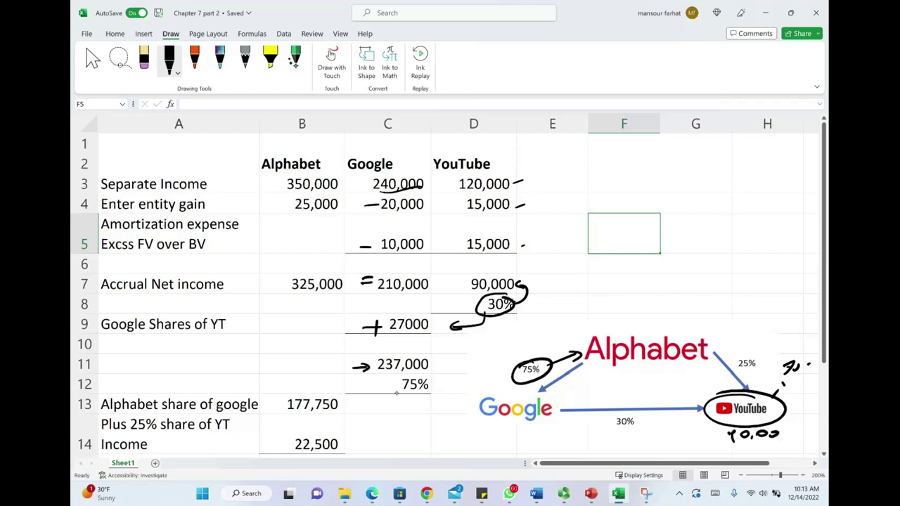
{"action": "left_click_drag", "start_coordinate": [397, 383], "coordinate": [360, 402]}
{"action": "left_click_drag", "start_coordinate": [430, 381], "coordinate": [539, 330]}
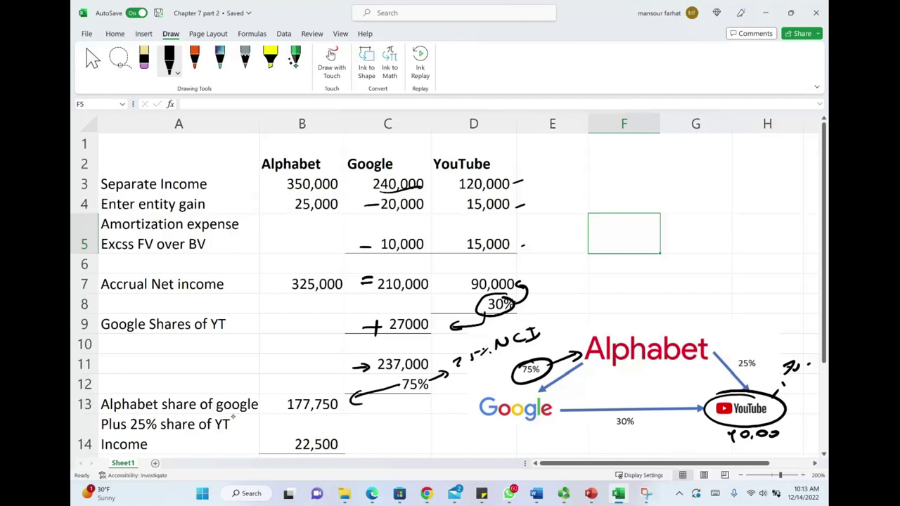
- Circle 177,750 and the YouTube header, then undo several earlier ink marks
{"action": "mouse_move", "coordinate": [272, 409]}
{"action": "left_mouse_down"}
{"action": "mouse_move", "coordinate": [301, 394]}
{"action": "mouse_move", "coordinate": [345, 400]}
{"action": "mouse_move", "coordinate": [330, 392]}
{"action": "left_mouse_up"}
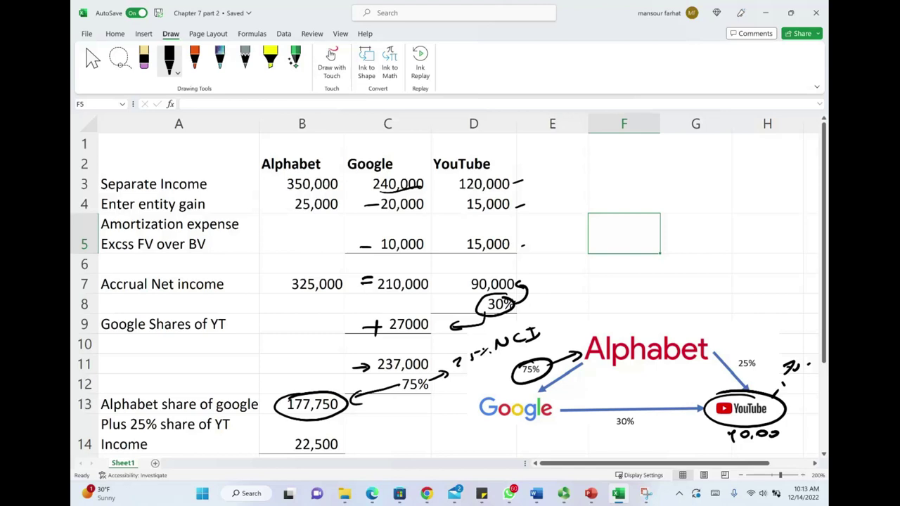
{"action": "left_click_drag", "start_coordinate": [467, 146], "coordinate": [464, 144]}
{"action": "key", "text": "ctrl+z"}
{"action": "key", "text": "ctrl+z"}
{"action": "key", "text": "ctrl+z"}
{"action": "key", "text": "ctrl+z"}
{"action": "key", "text": "ctrl+z"}
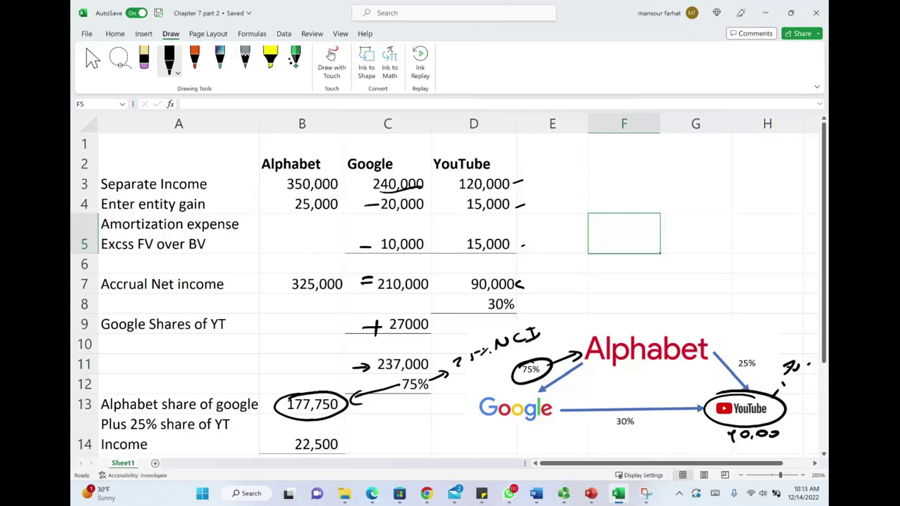
- Arrow Alphabet's 350,000, 25,000 and 325,000, and draw a plus before 177,750
{"action": "mouse_move", "coordinate": [260, 180]}
{"action": "left_mouse_down"}
{"action": "mouse_move", "coordinate": [275, 182]}
{"action": "mouse_move", "coordinate": [283, 204]}
{"action": "left_mouse_up"}
{"action": "left_click_drag", "start_coordinate": [284, 239], "coordinate": [310, 234]}
{"action": "key", "text": "ctrl+z"}
{"action": "left_click_drag", "start_coordinate": [270, 288], "coordinate": [284, 286]}
{"action": "mouse_move", "coordinate": [257, 404]}
{"action": "left_mouse_down"}
{"action": "mouse_move", "coordinate": [274, 403]}
{"action": "mouse_move", "coordinate": [264, 412]}
{"action": "left_mouse_up"}
- In orange ink, circle the 25% YouTube stake in the diagram and underline 25% in the share label
{"action": "left_click", "coordinate": [193, 59]}
{"action": "mouse_move", "coordinate": [762, 346]}
{"action": "left_mouse_down"}
{"action": "mouse_move", "coordinate": [755, 343]}
{"action": "mouse_move", "coordinate": [760, 376]}
{"action": "left_mouse_up"}
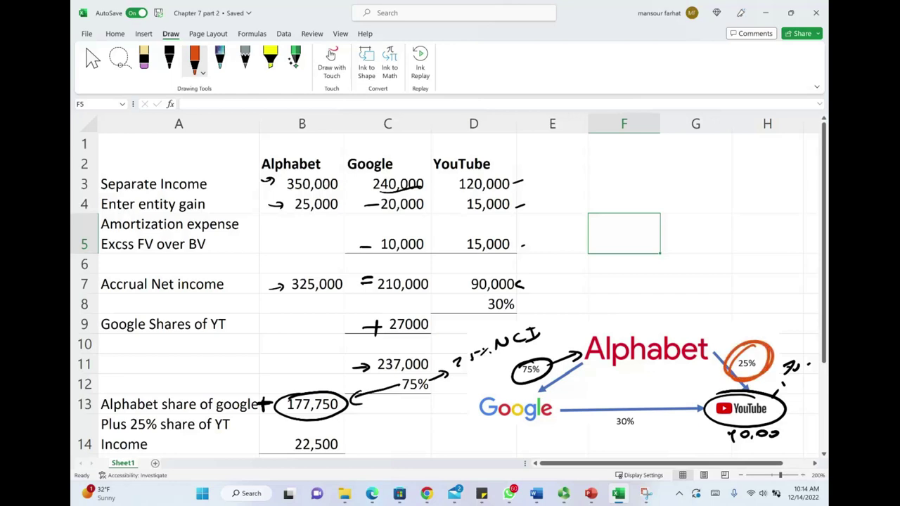
{"action": "left_click_drag", "start_coordinate": [130, 436], "coordinate": [146, 435]}
- Reveal B14's =D7*0.25 formula and jot an orange 90,000 × 25% calculation beside it
{"action": "left_click", "coordinate": [308, 449]}
{"action": "double_click", "coordinate": [310, 447]}
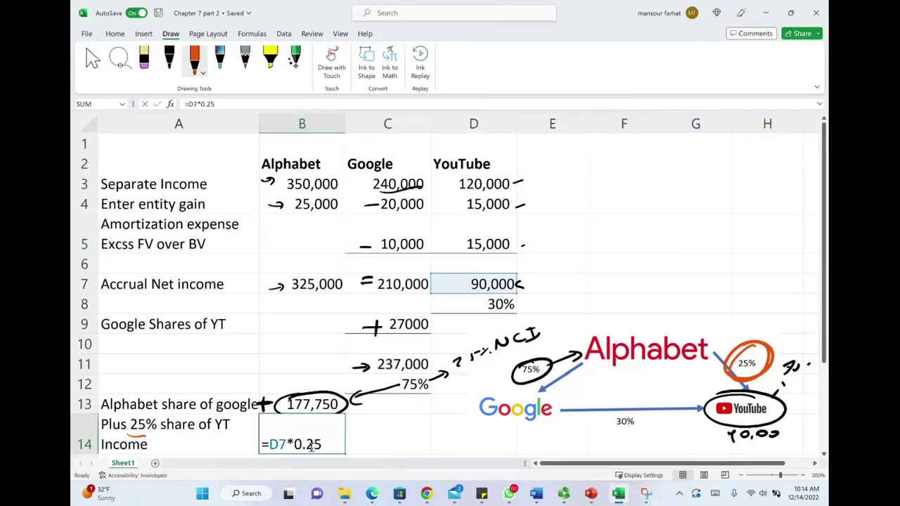
{"action": "left_click_drag", "start_coordinate": [524, 282], "coordinate": [552, 278]}
{"action": "mouse_move", "coordinate": [574, 250]}
{"action": "left_mouse_down"}
{"action": "mouse_move", "coordinate": [586, 260]}
{"action": "mouse_move", "coordinate": [630, 252]}
{"action": "left_mouse_up"}
{"action": "key", "text": "Escape"}
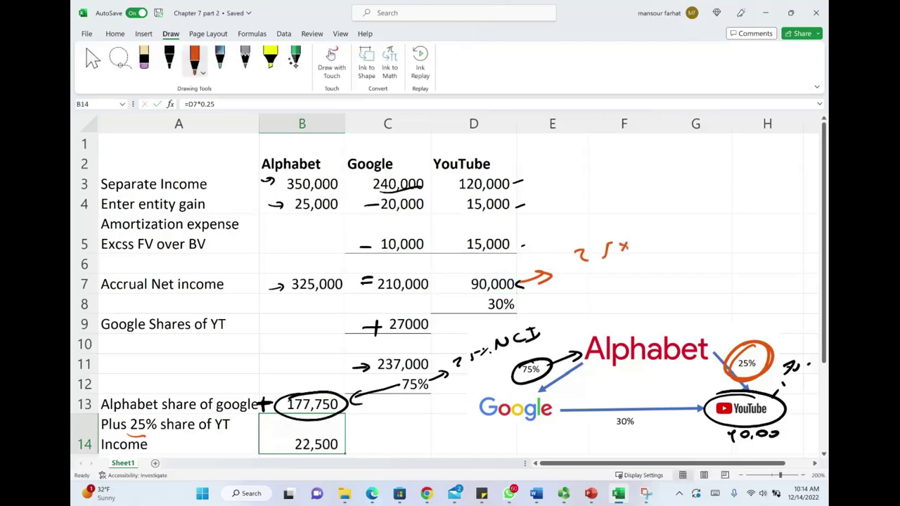
{"action": "scroll", "coordinate": [313, 416], "scroll_direction": "down", "scroll_amount": 2}
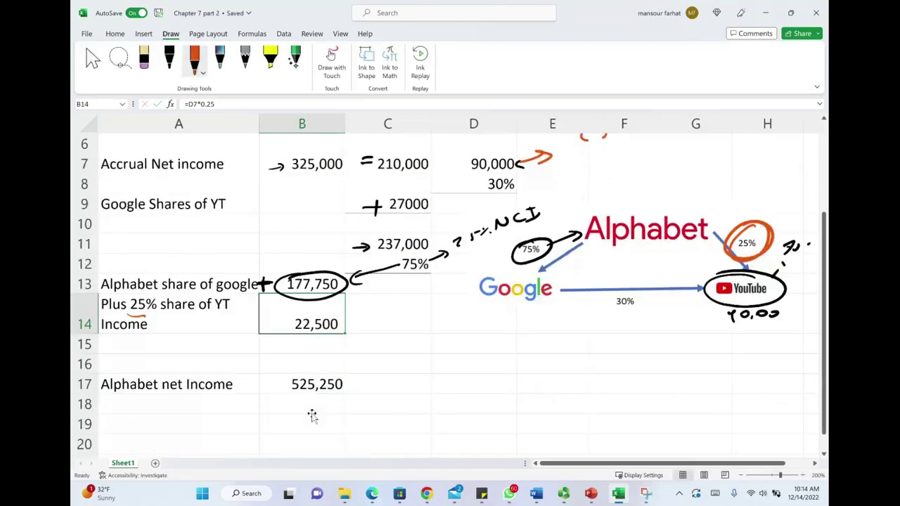
- Remove the 177,750 circle, add an orange plus before 22,500, and circle 525,250
{"action": "key", "text": "ctrl+z"}
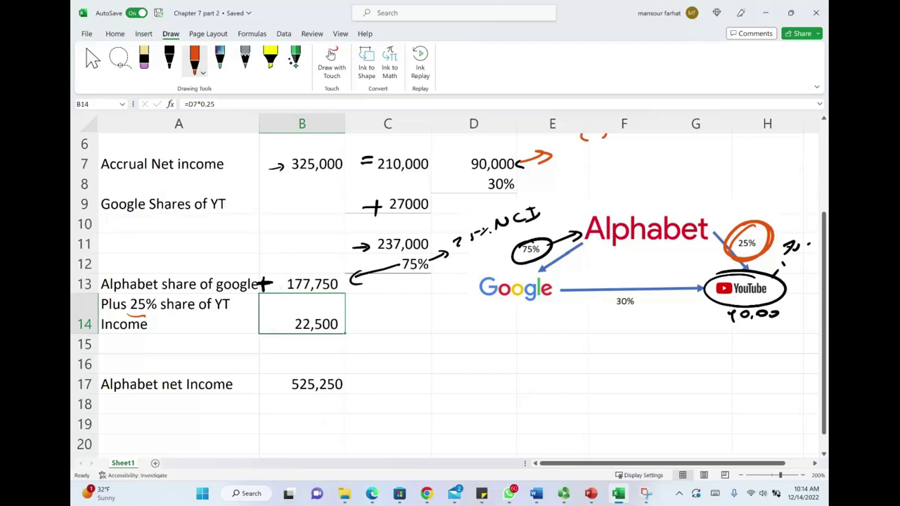
{"action": "left_click_drag", "start_coordinate": [276, 316], "coordinate": [276, 334]}
{"action": "left_click_drag", "start_coordinate": [269, 324], "coordinate": [284, 323]}
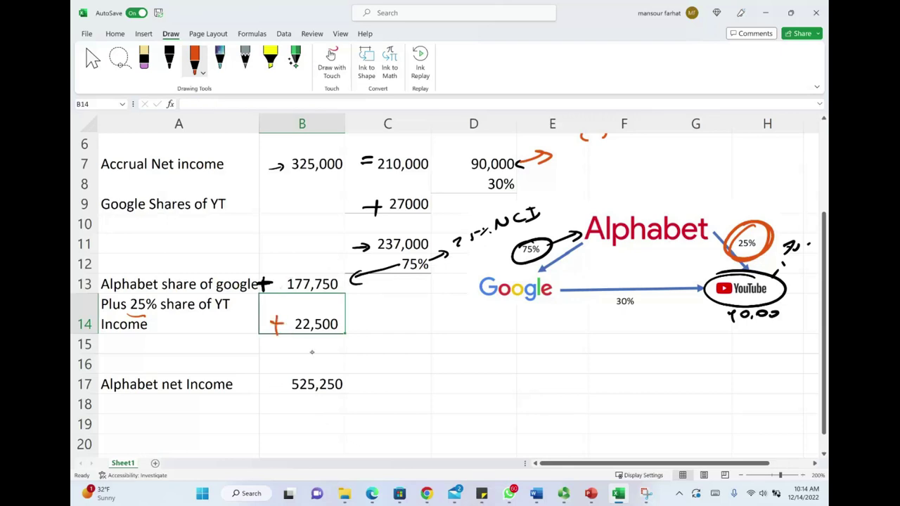
{"action": "mouse_move", "coordinate": [277, 384]}
{"action": "left_mouse_down"}
{"action": "mouse_move", "coordinate": [310, 370]}
{"action": "mouse_move", "coordinate": [296, 373]}
{"action": "mouse_move", "coordinate": [355, 405]}
{"action": "left_mouse_up"}
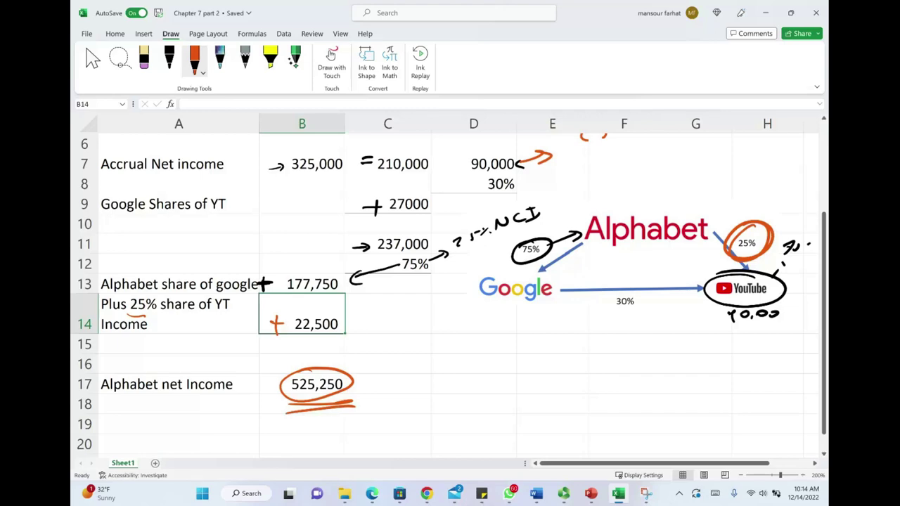
{"action": "scroll", "coordinate": [343, 390], "scroll_direction": "up", "scroll_amount": 2}
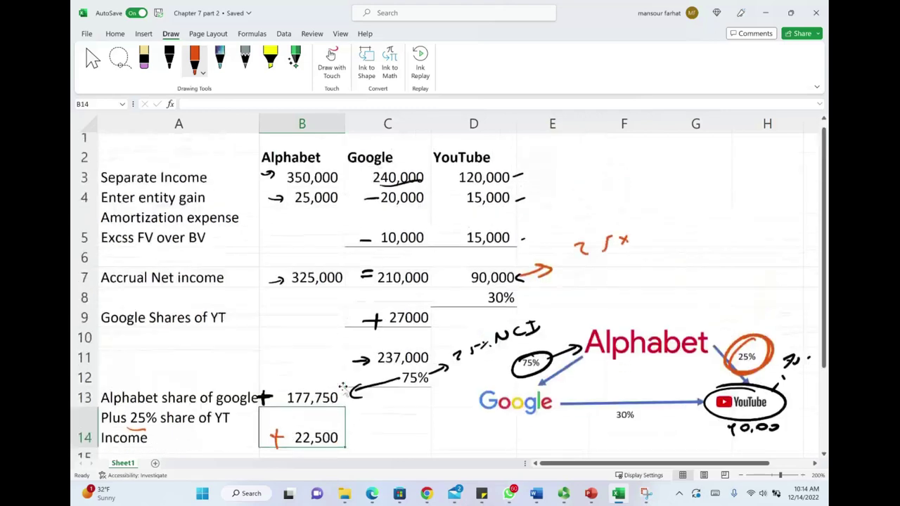